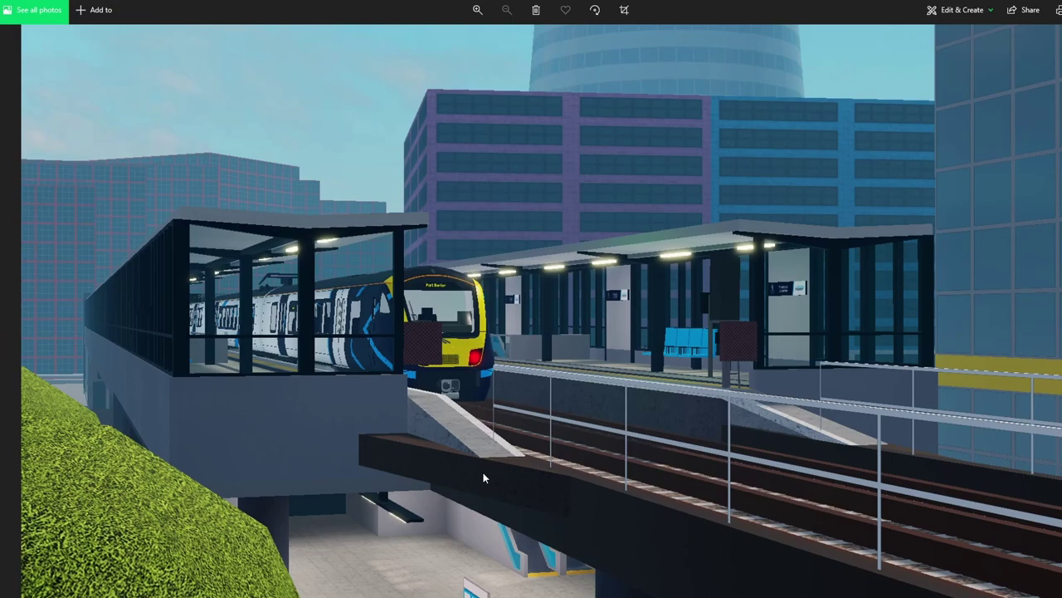
scroll(507, 478, up, 1)
scroll(507, 478, up, 1)
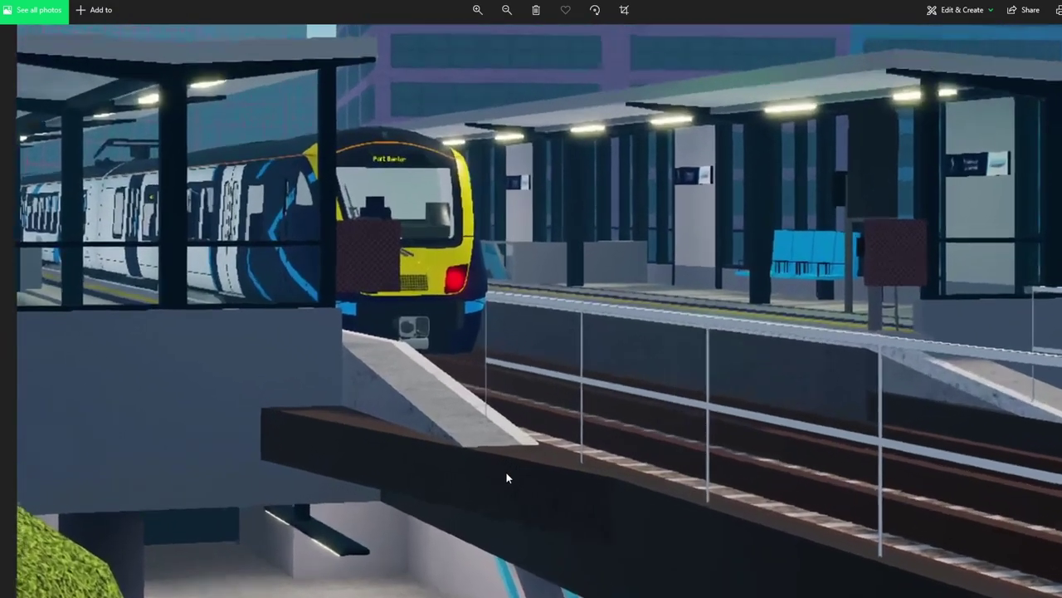
scroll(507, 478, up, 1)
scroll(507, 483, down, 1)
scroll(507, 483, down, 1)
scroll(507, 484, down, 1)
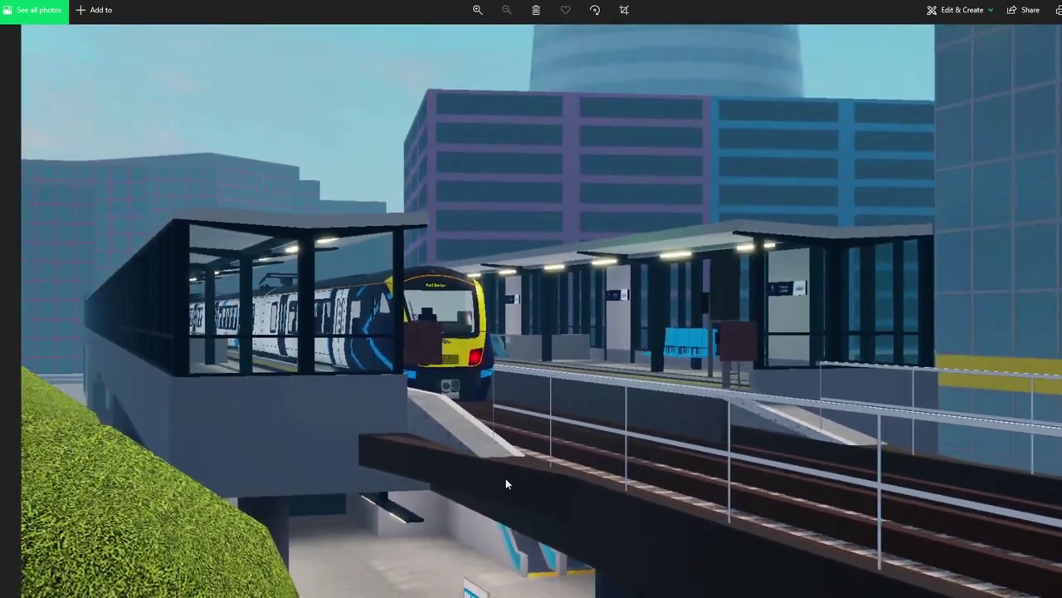
scroll(508, 481, down, 1)
scroll(511, 447, up, 3)
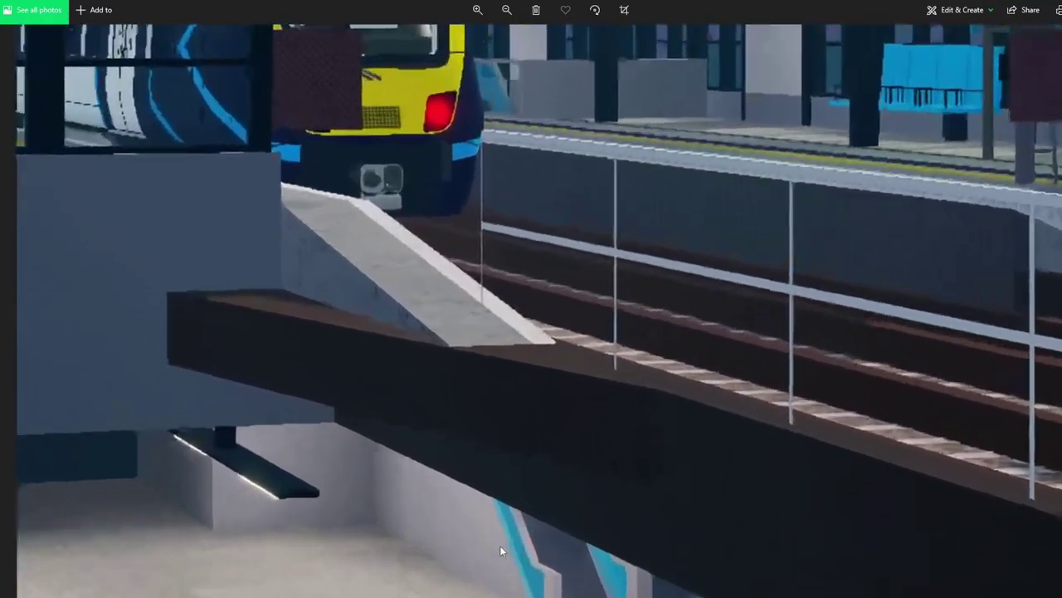
scroll(498, 548, up, 3)
Step: Pan the magnified photo down toward the concrete ramp and railings below the train
drag(491, 493, 494, 310)
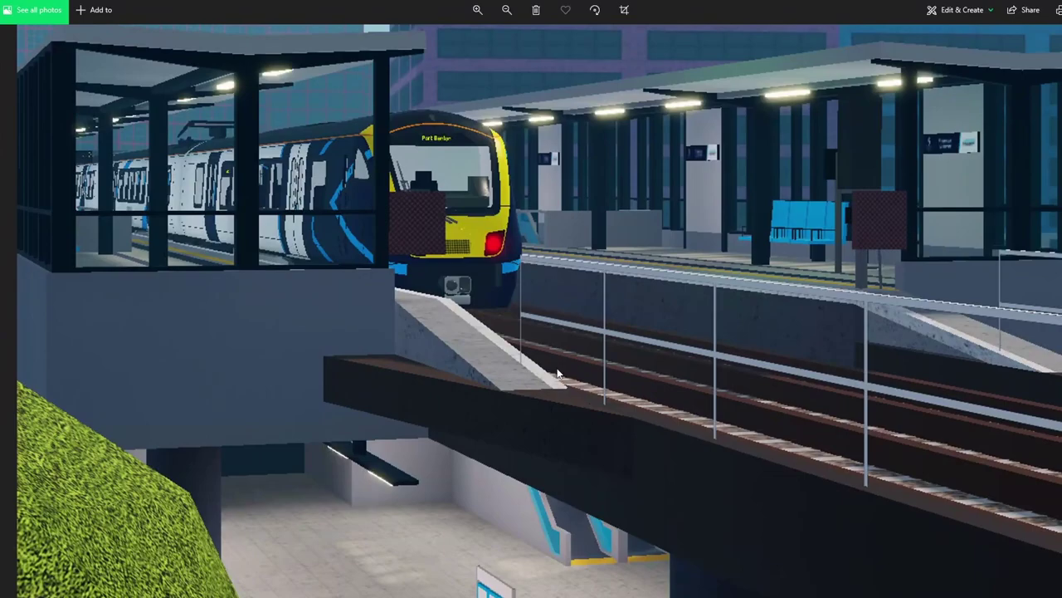
scroll(557, 373, up, 2)
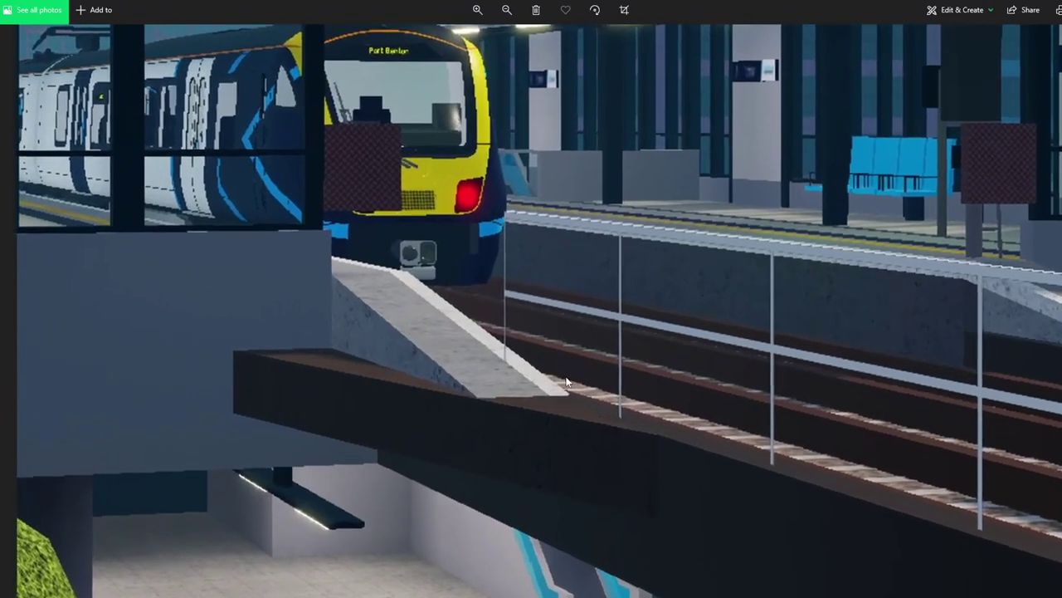
scroll(558, 374, up, 2)
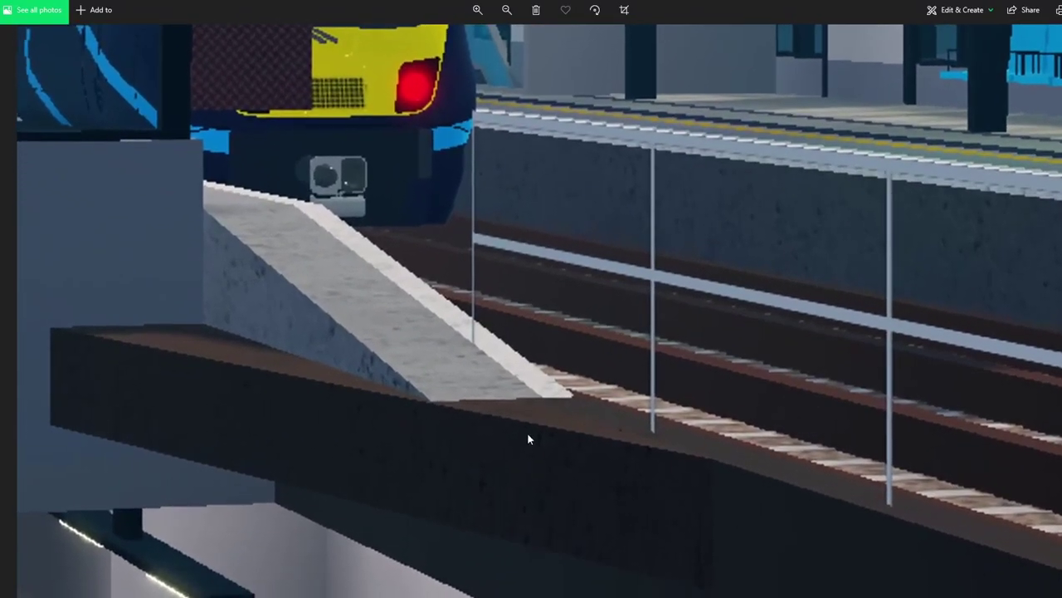
Step: Pan to the viaduct's underside, then bring up the photo's context menu over the shelter
drag(529, 439, 649, 227)
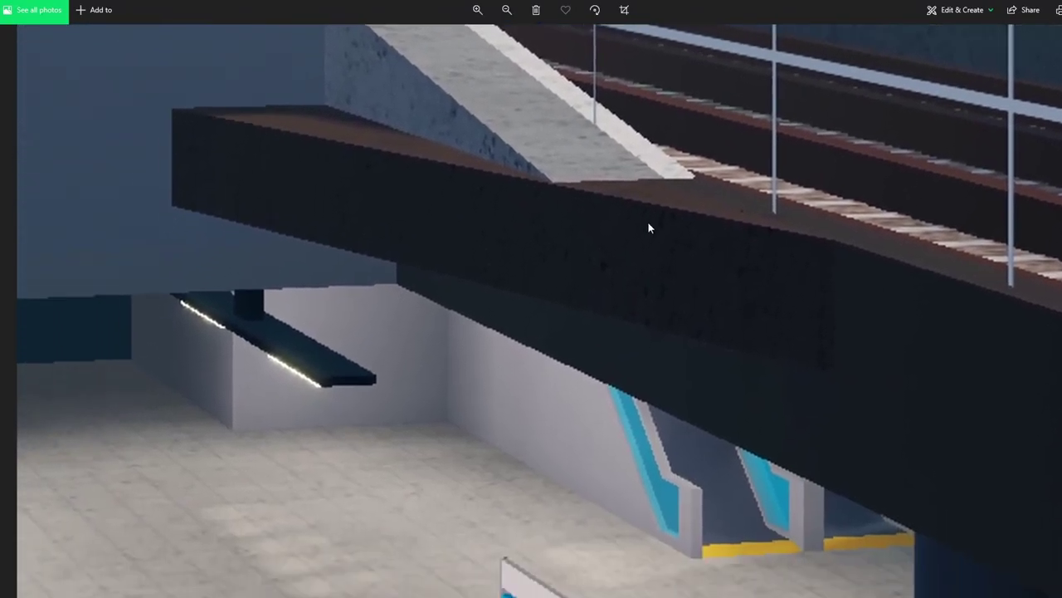
scroll(594, 295, down, 2)
scroll(590, 300, down, 1)
scroll(587, 282, down, 1)
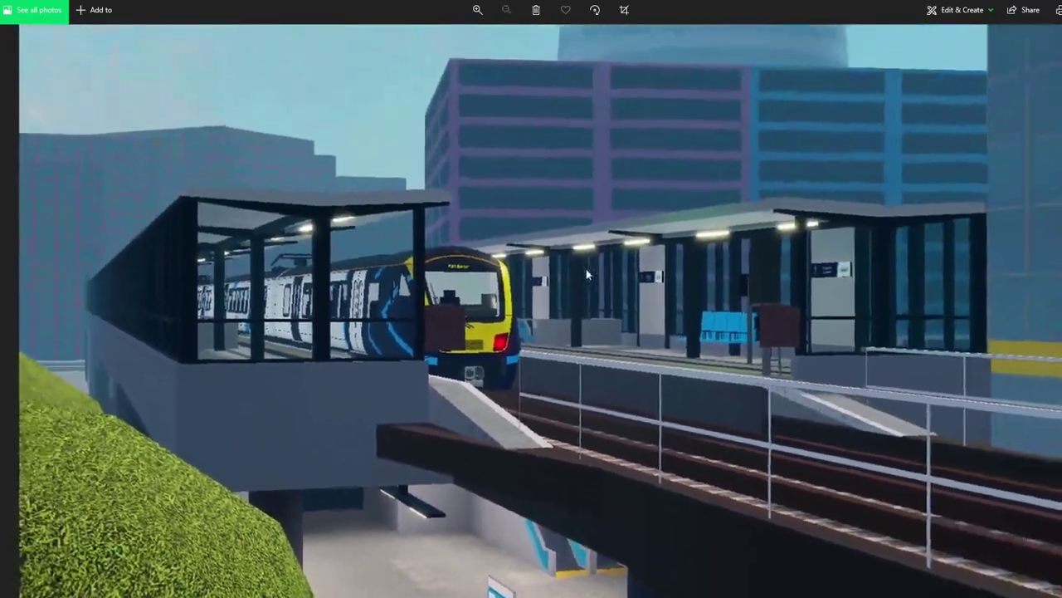
scroll(255, 315, up, 1)
scroll(256, 315, up, 1)
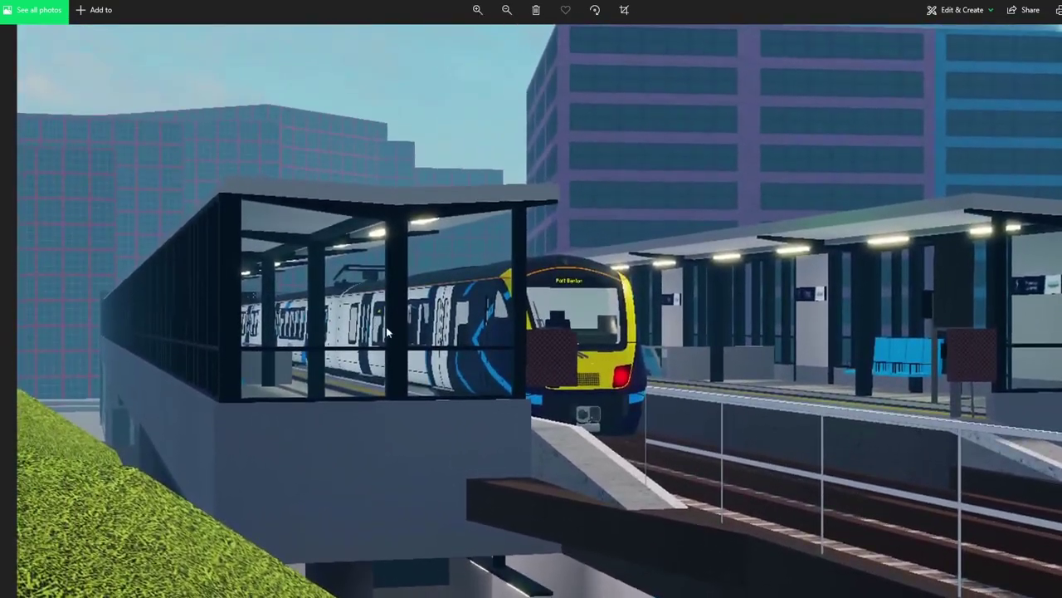
scroll(121, 385, up, 1)
scroll(166, 365, up, 1)
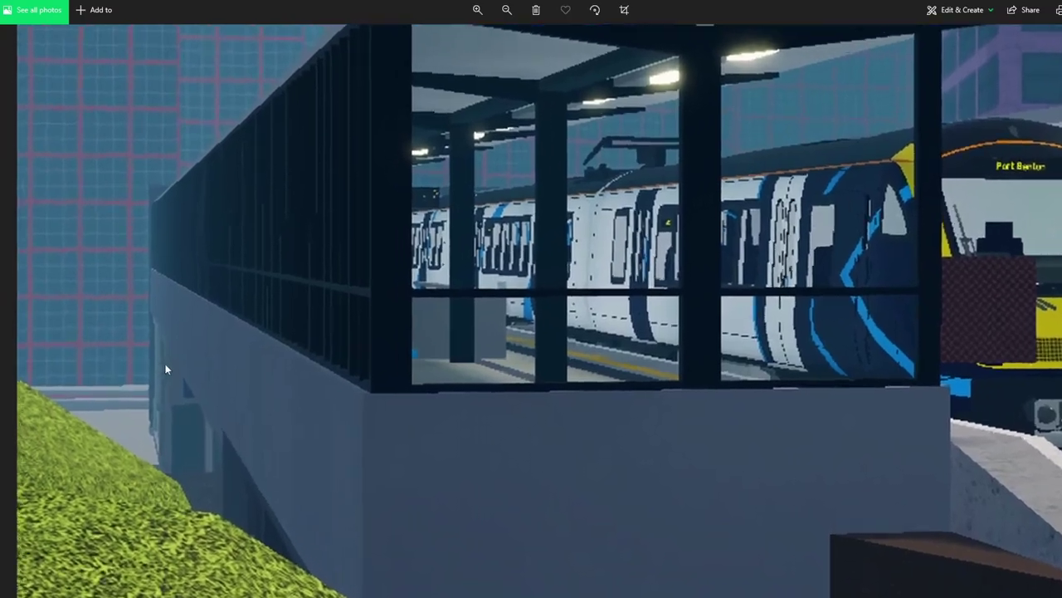
scroll(166, 365, up, 1)
right_click(174, 366)
scroll(175, 399, down, 1)
scroll(208, 390, down, 1)
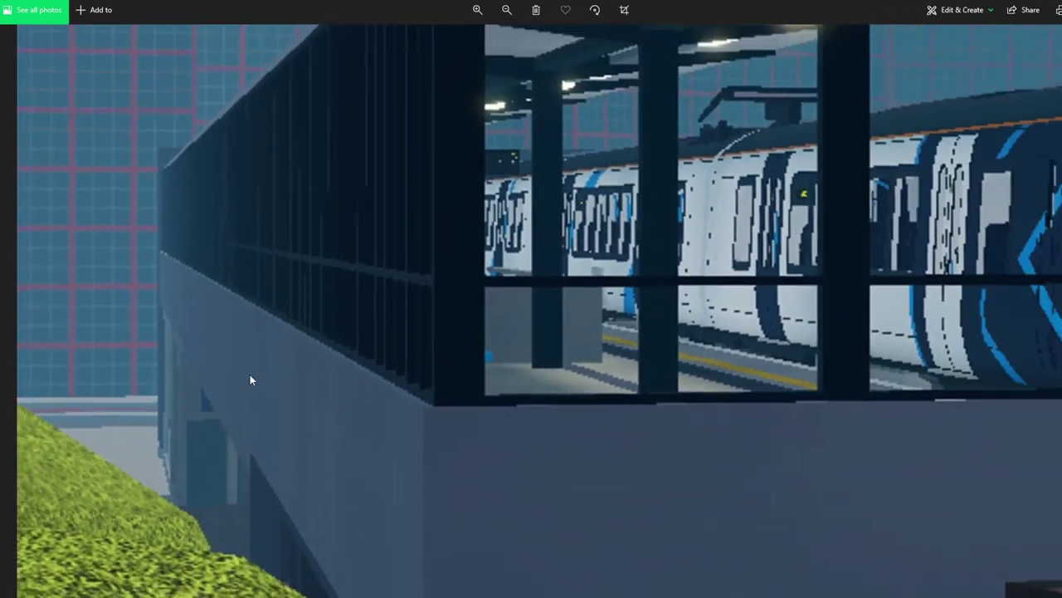
scroll(374, 370, down, 2)
scroll(491, 364, down, 1)
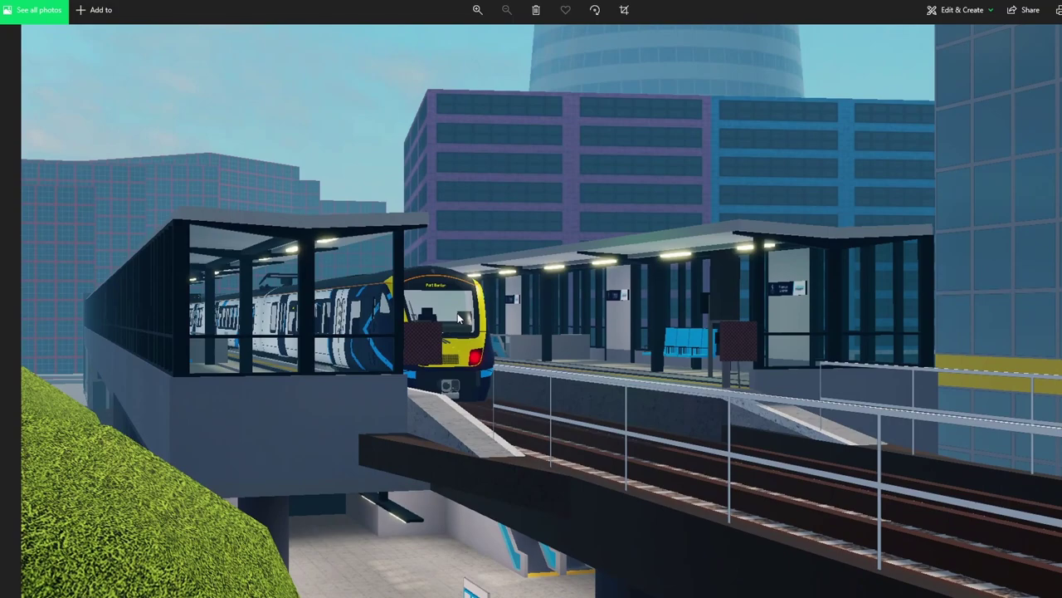
scroll(458, 313, up, 1)
scroll(457, 313, up, 1)
scroll(457, 313, up, 1)
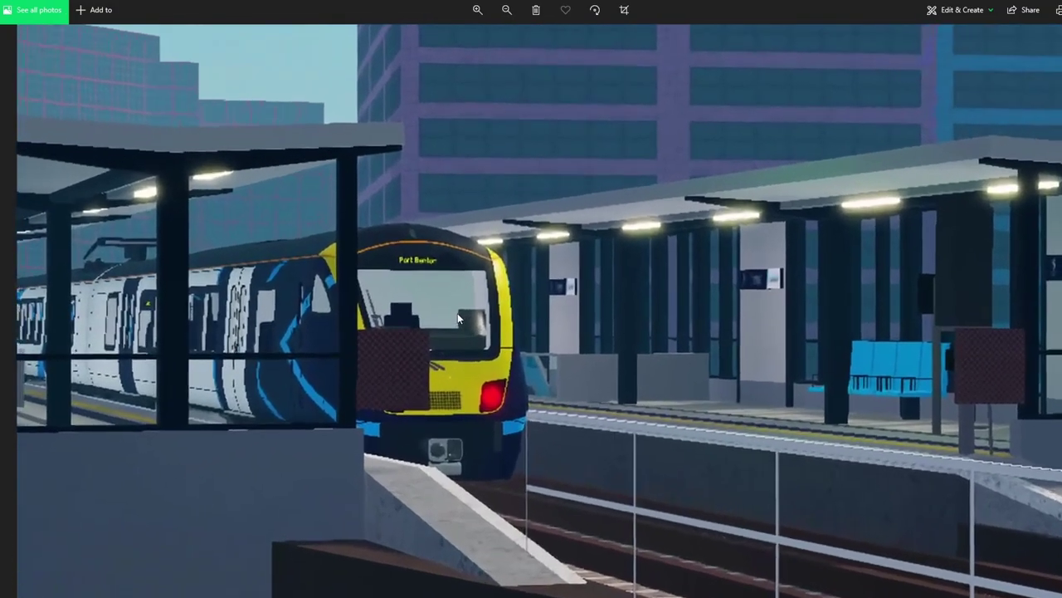
scroll(458, 313, up, 1)
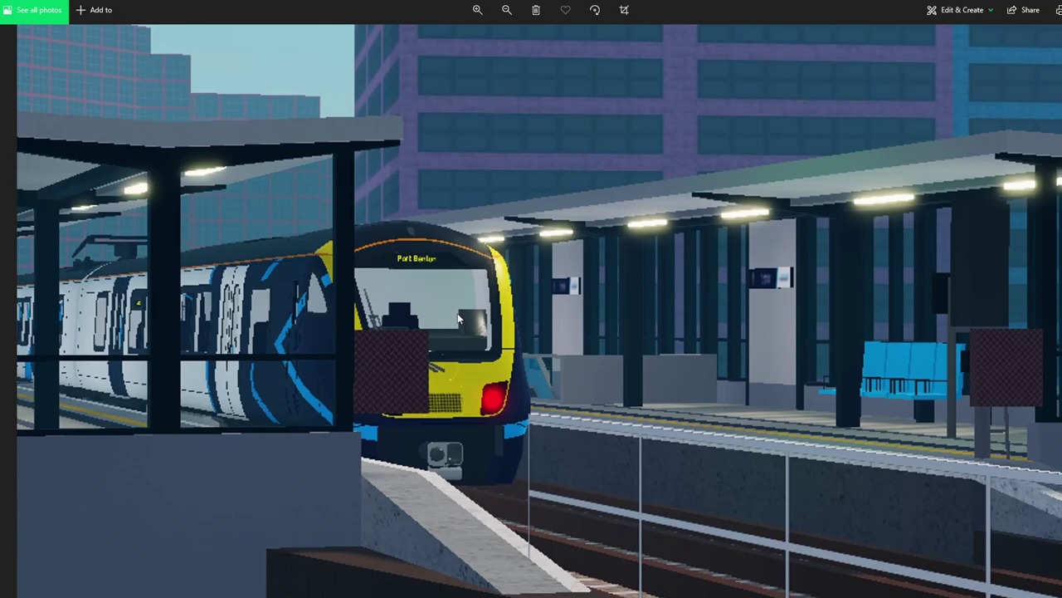
scroll(457, 313, down, 1)
scroll(457, 313, down, 1)
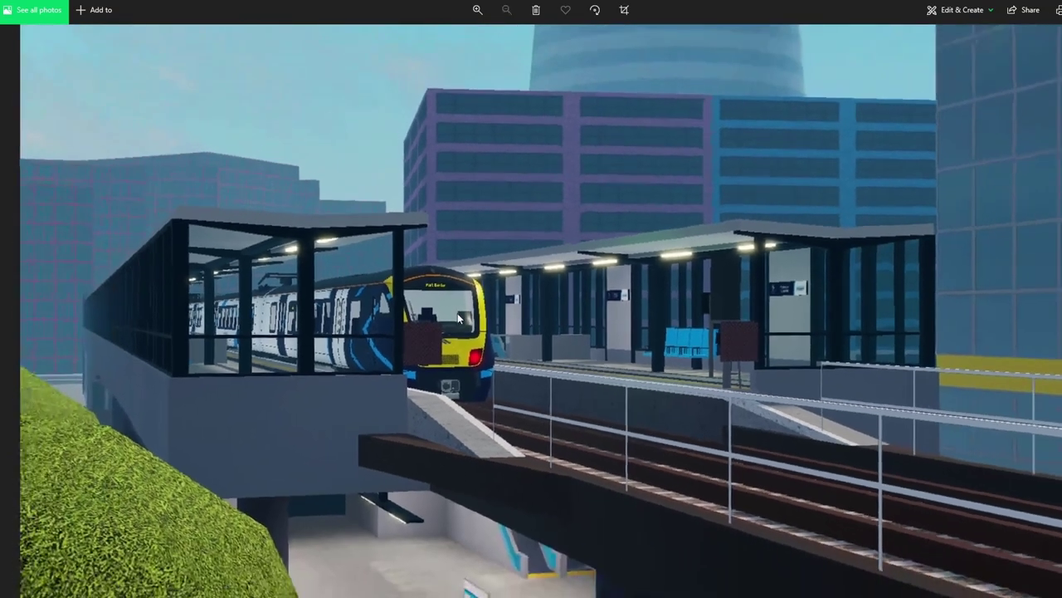
scroll(457, 313, down, 1)
scroll(458, 313, down, 1)
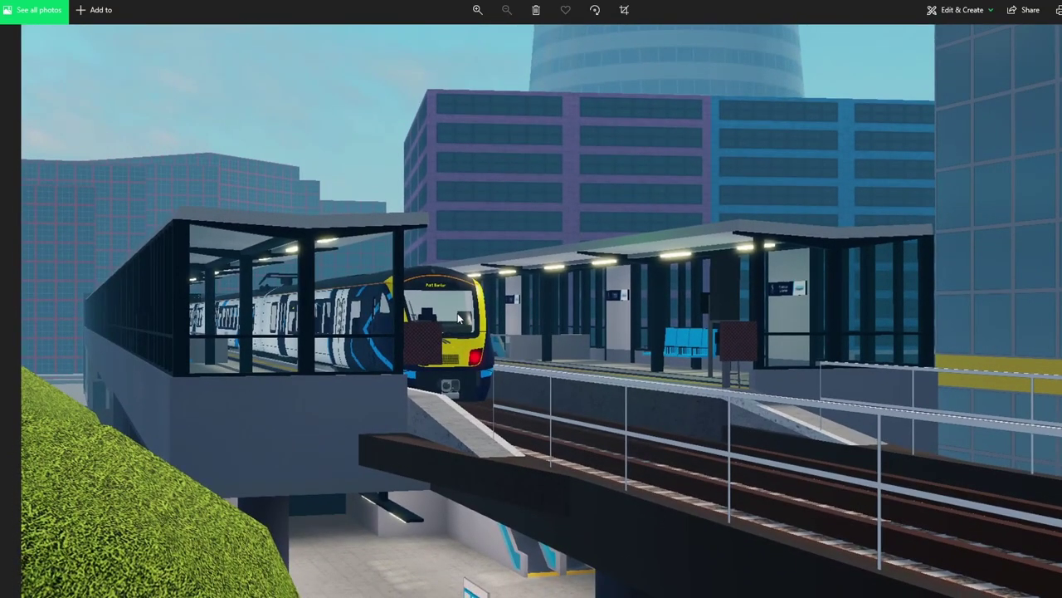